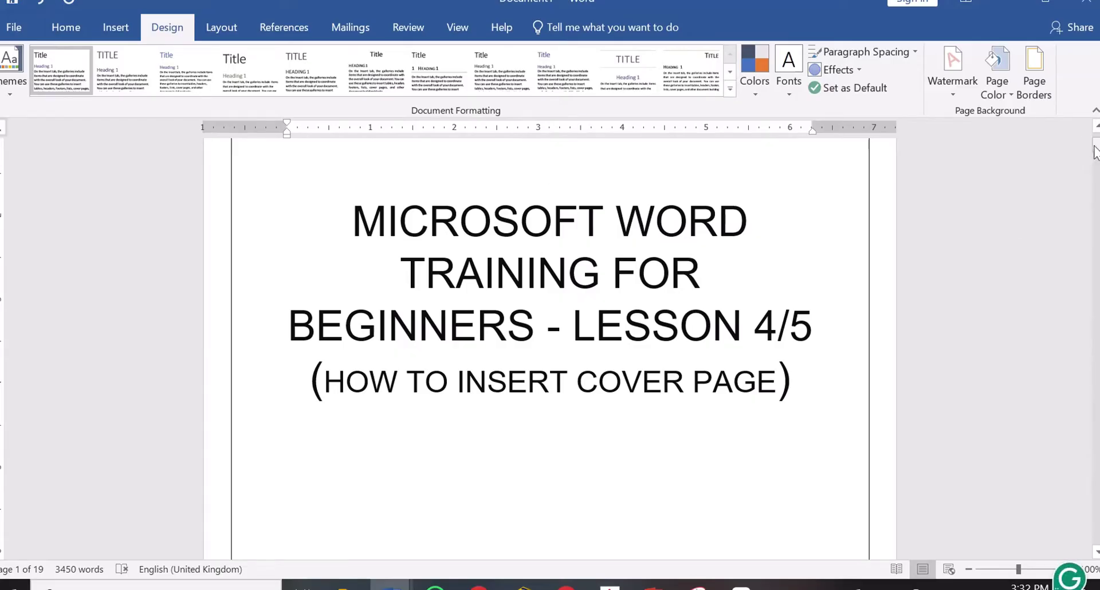
- Scroll down from the bordered cover page to bring the Acknowledgment page into view
drag(1095, 152, 1095, 164)
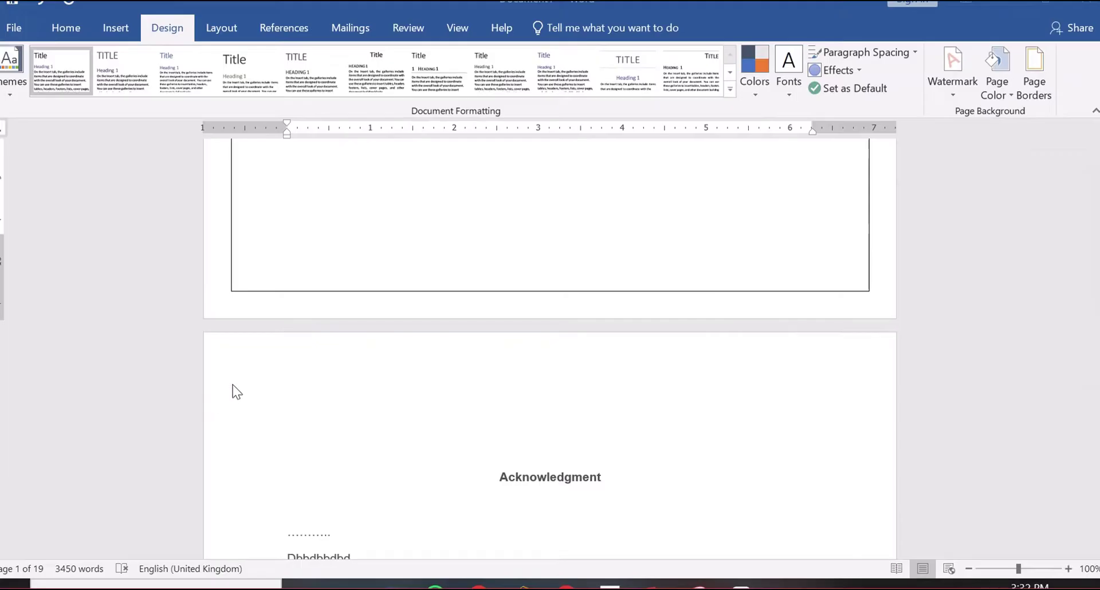
drag(232, 385, 737, 375)
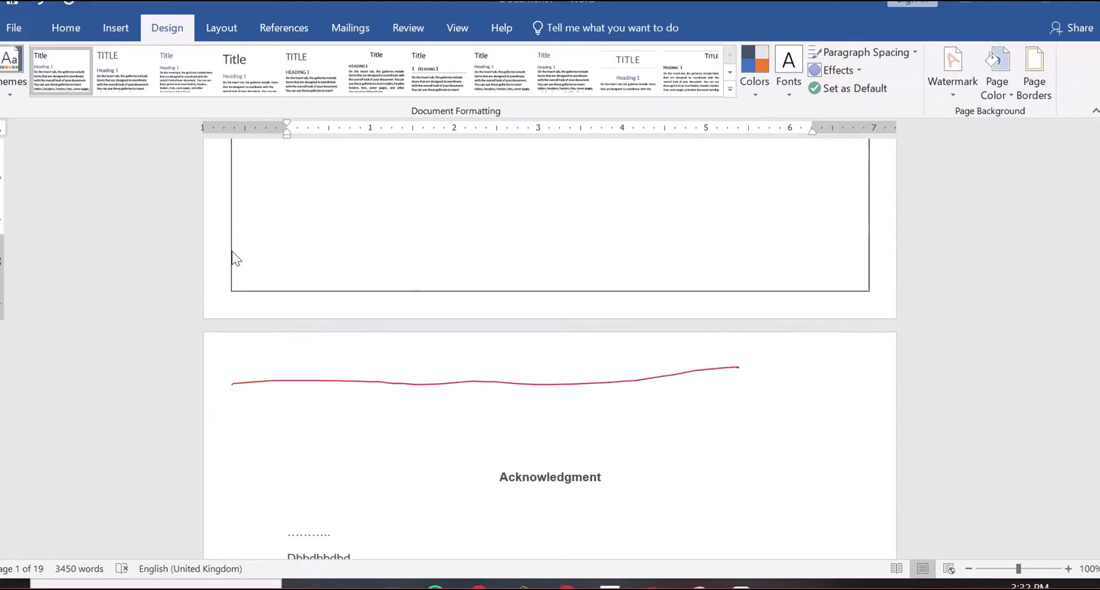
mouse_move(232, 252)
mouse_down()
mouse_move(891, 270)
mouse_move(734, 256)
mouse_up()
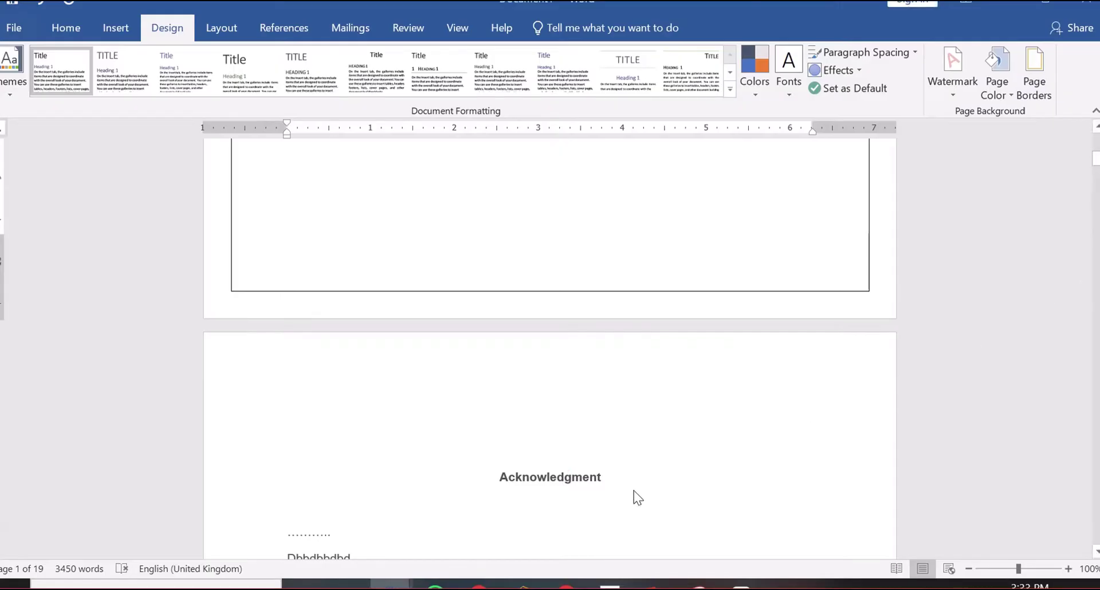
- Move down past the Dedication and blank pages to the start of the 'A computer is…' paragraph
key(Return)
key(Return)
key(Return)
key(Return)
key(Return)
key(Return)
key(Return)
key(Return)
key(Return)
key(Return)
key(Return)
key(Return)
key(Return)
key(Return)
key(Return)
key(Return)
key(Return)
key(Return)
key(Return)
key(Return)
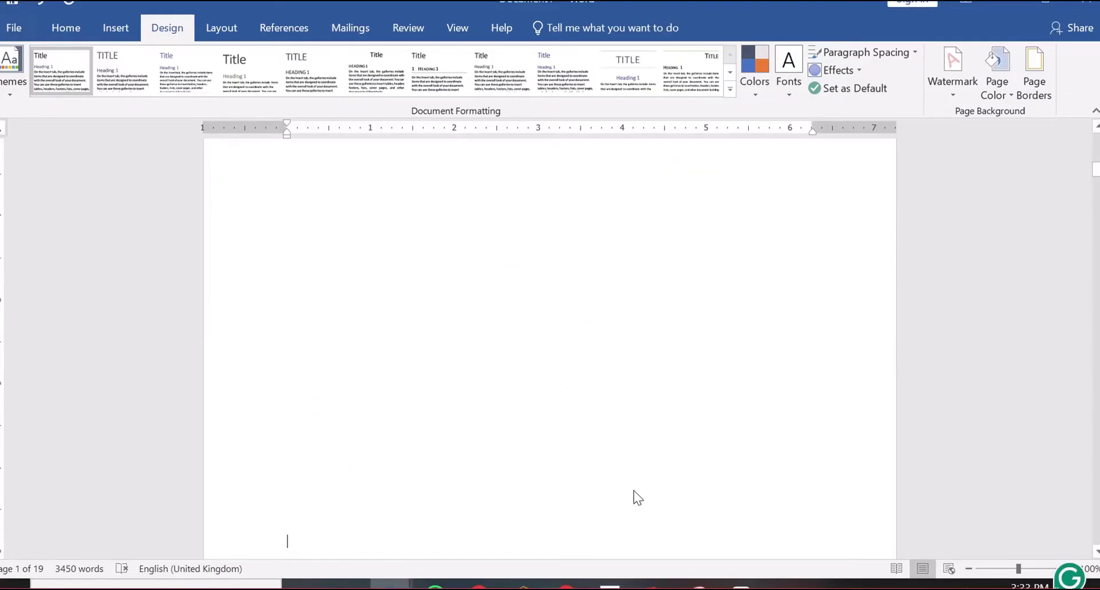
key(Return)
key(Return)
key(Return)
key(Return)
key(Return)
key(Return)
key(Return)
key(Return)
key(Return)
key(Return)
key(Return)
key(Return)
key(Return)
key(Return)
key(Return)
key(Return)
key(Return)
key(Return)
key(Return)
key(Return)
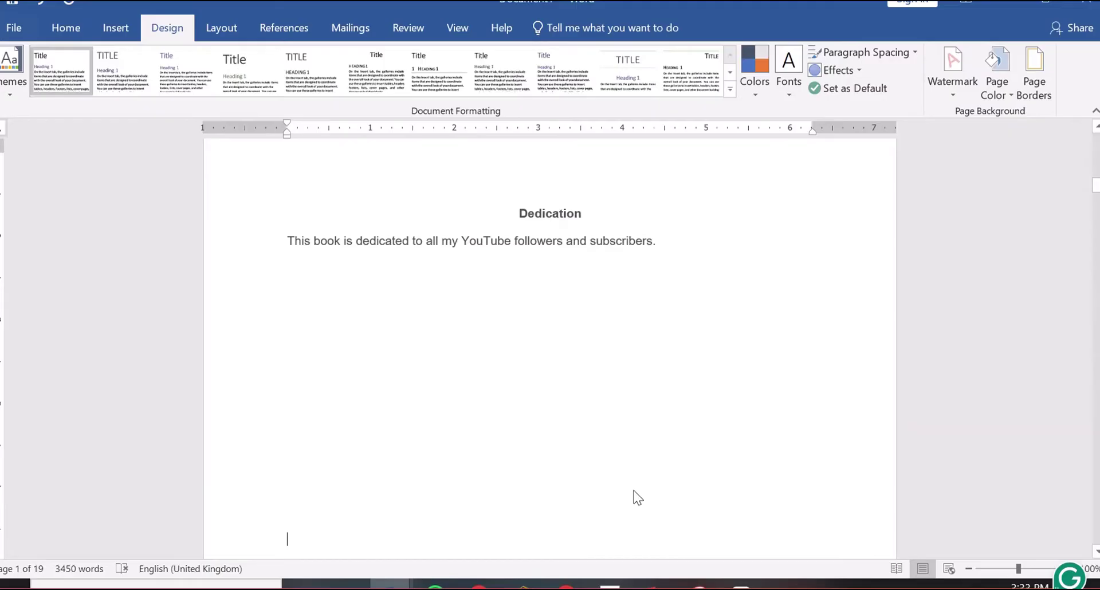
key(Return)
key(Return)
key(Return)
key(Return)
key(Return)
key(Return)
key(Return)
key(Return)
key(Return)
key(Return)
key(Return)
key(Return)
key(Return)
key(Return)
key(Return)
key(Return)
key(Return)
key(Return)
key(Return)
key(Return)
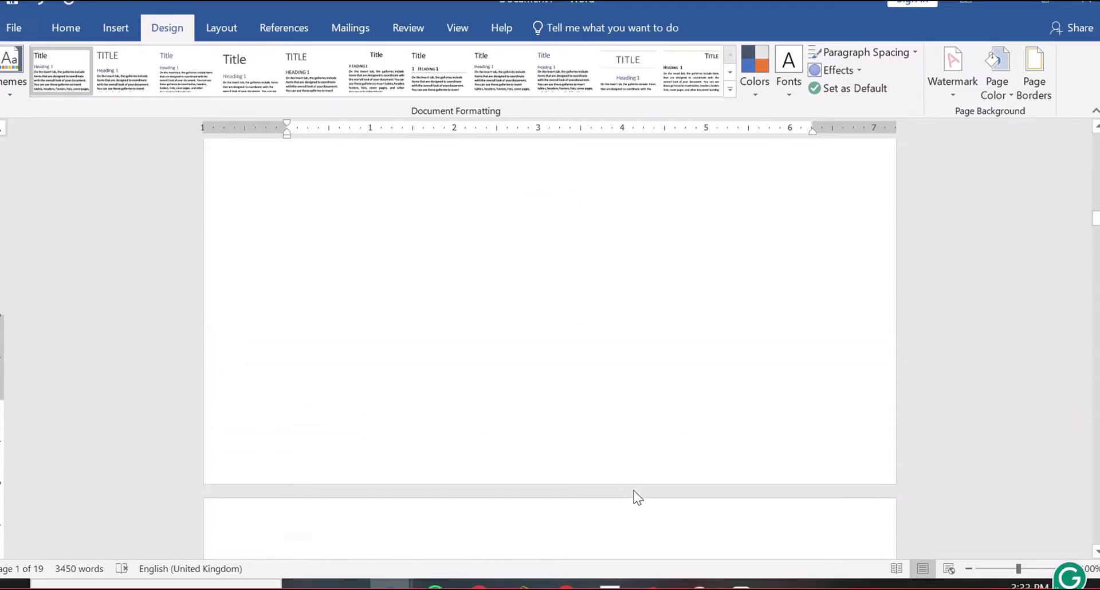
key(ctrl+z)
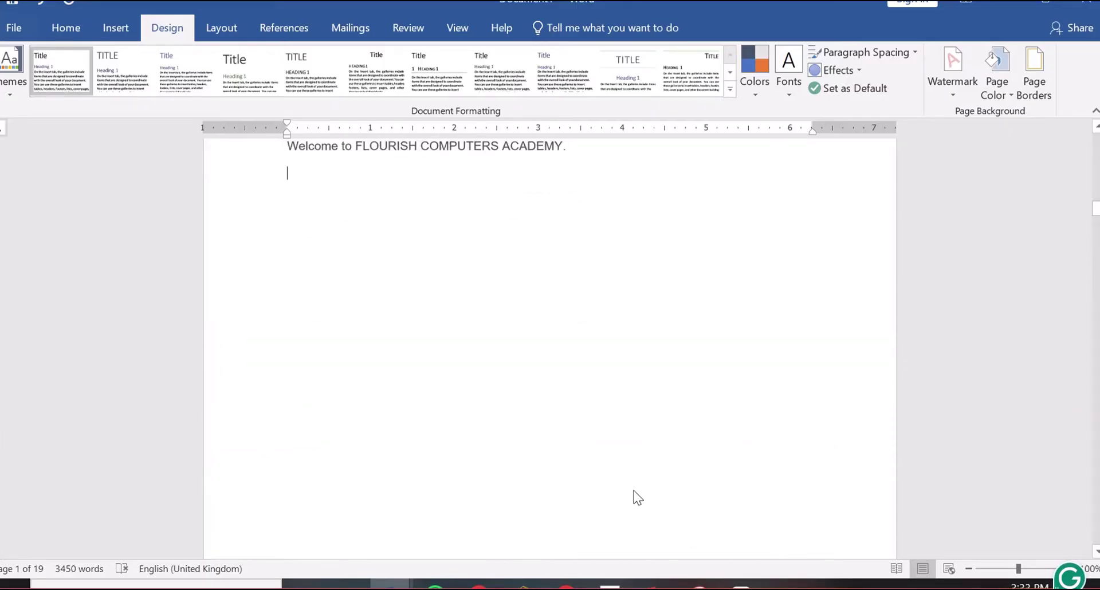
key(ctrl+z)
key(ctrl+z)
key(ctrl+z)
key(ctrl+z)
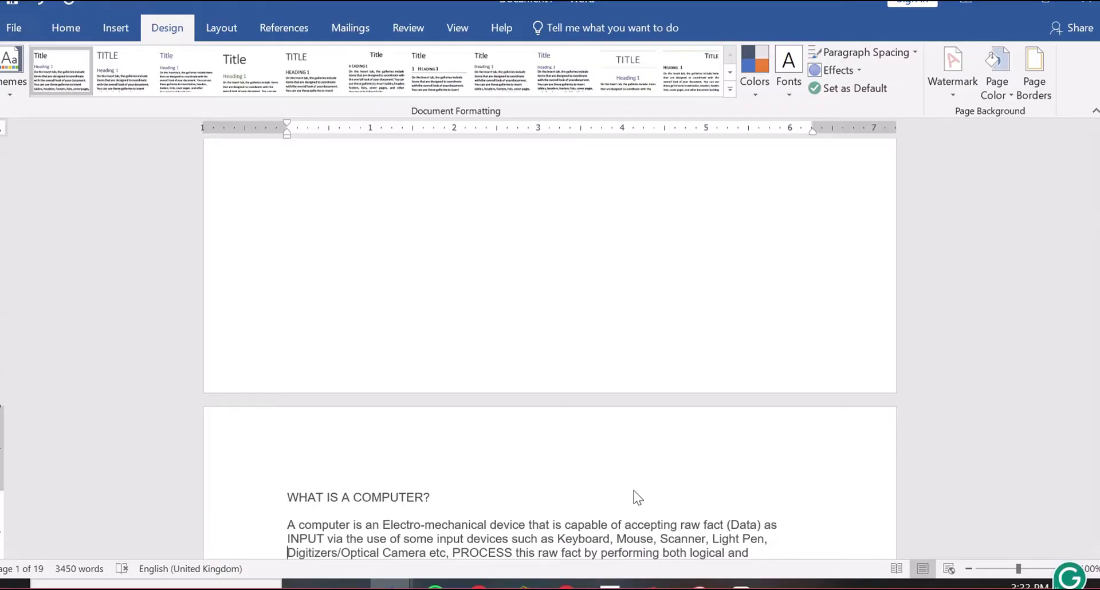
key(Up)
key(Up)
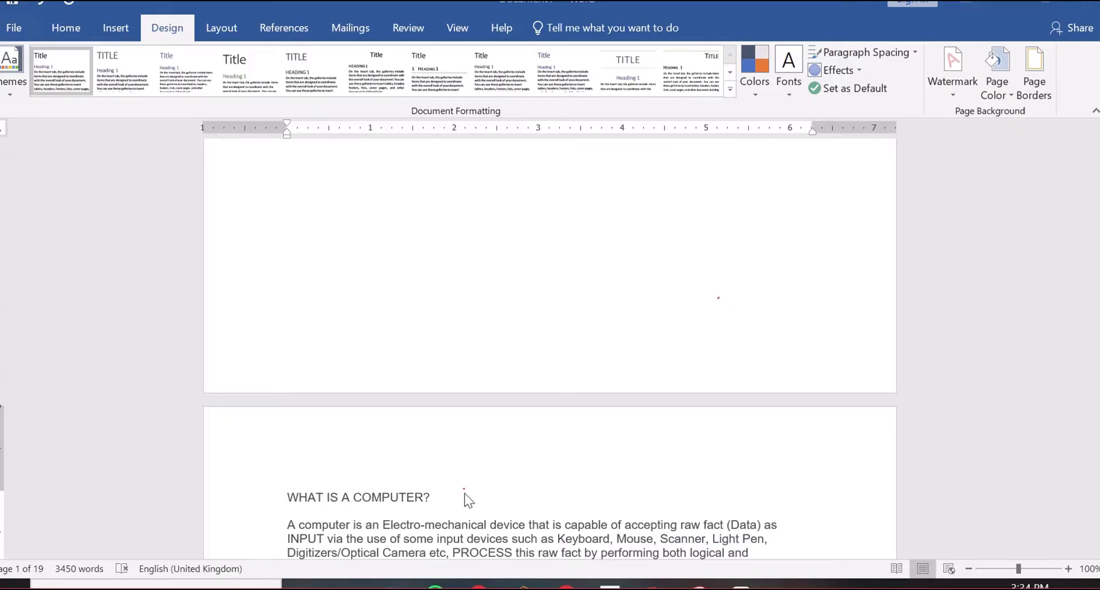
- Return to the Introduction page and place the caret below 'Welcome to FLOURISH COMPUTERS ACADEMY.'
scroll(535, 191, up, 10)
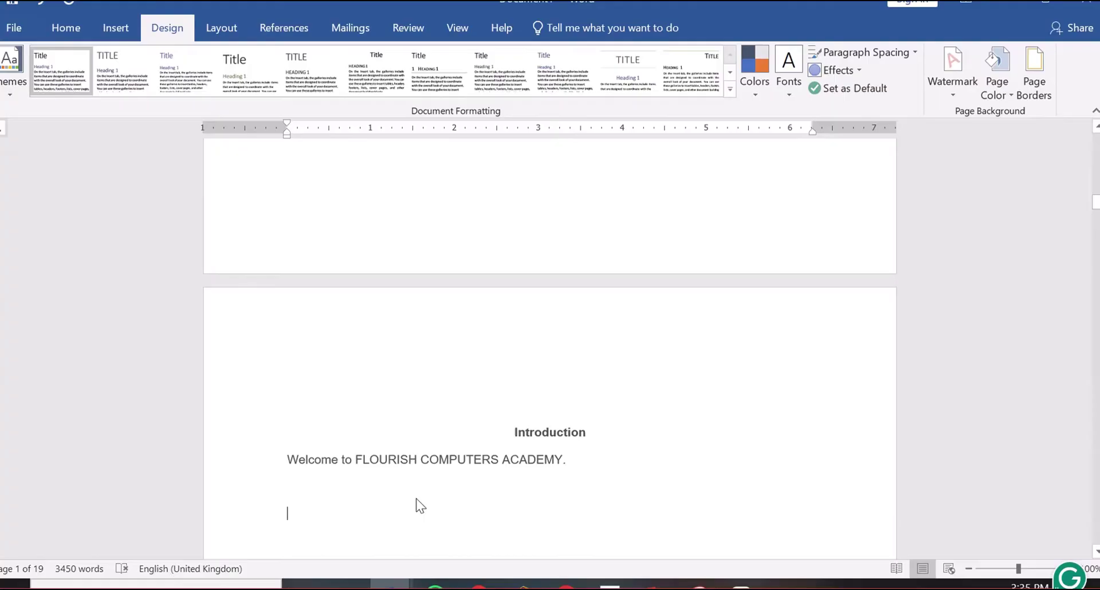
key(BackSpace)
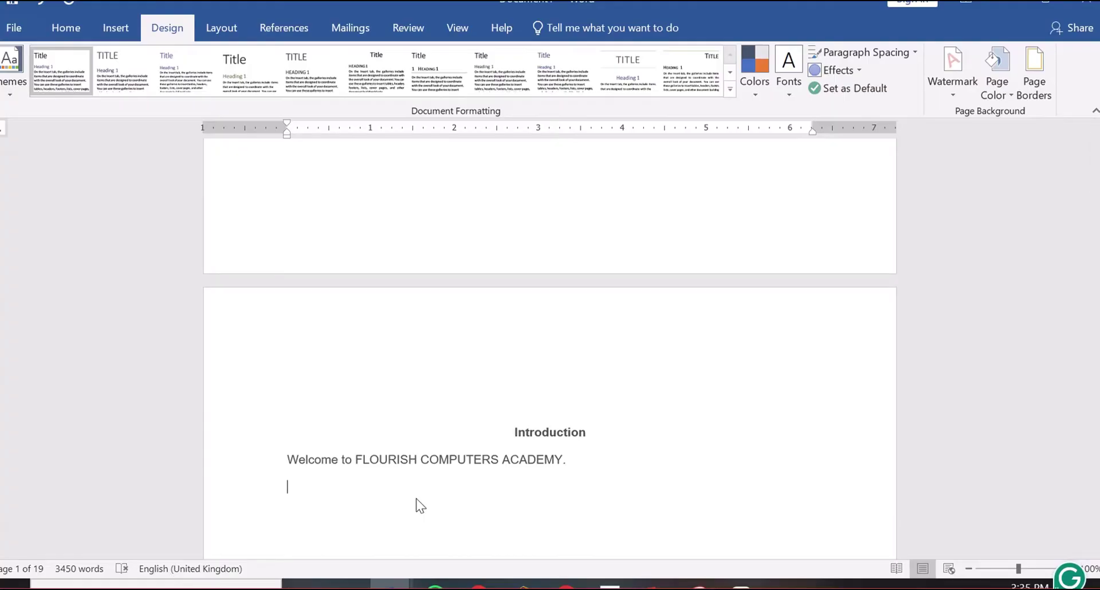
click(578, 457)
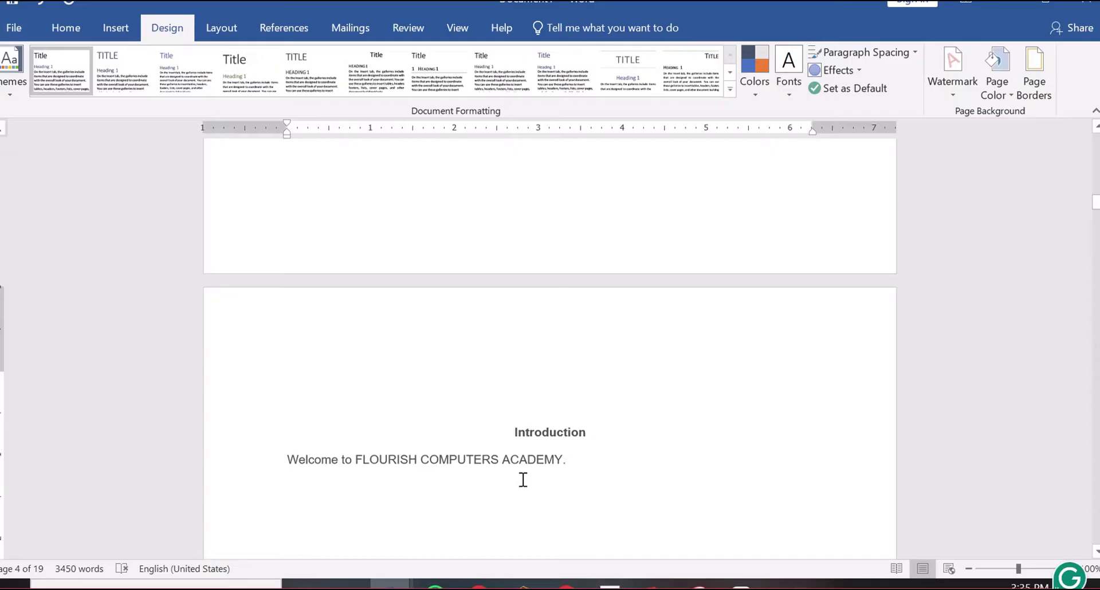
key(BackSpace)
text(.)
key(Return)
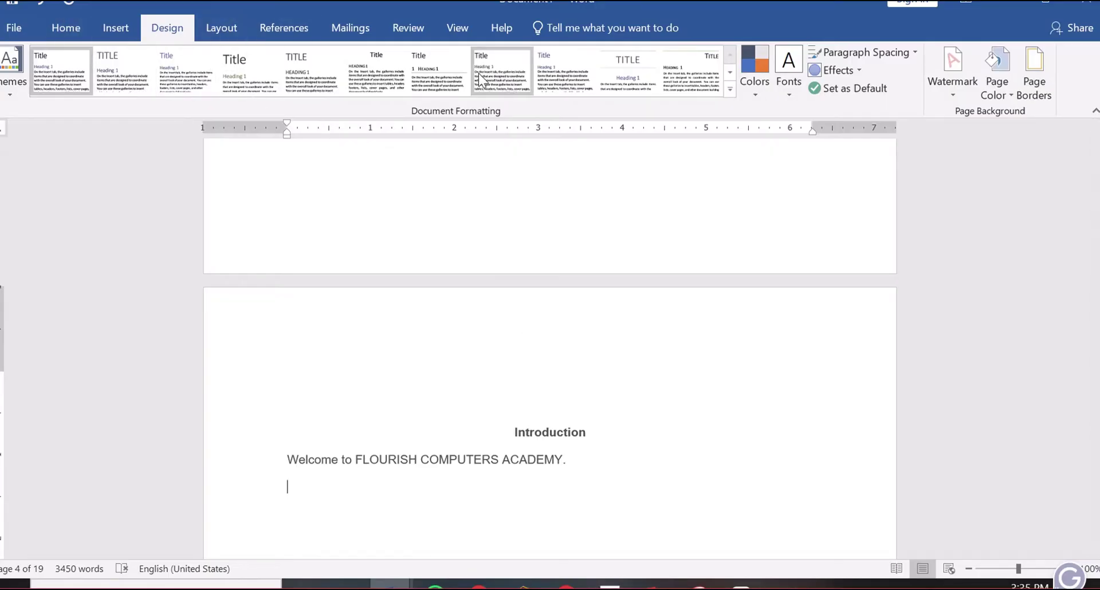
- Open the Breaks list in the Layout tab's Page Setup group
click(239, 36)
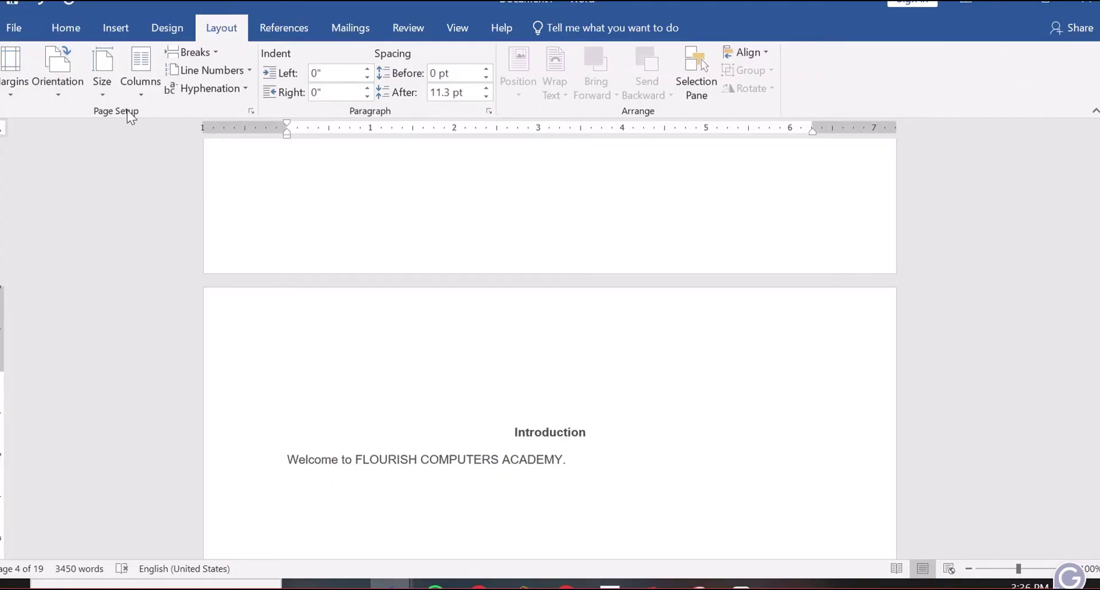
click(216, 52)
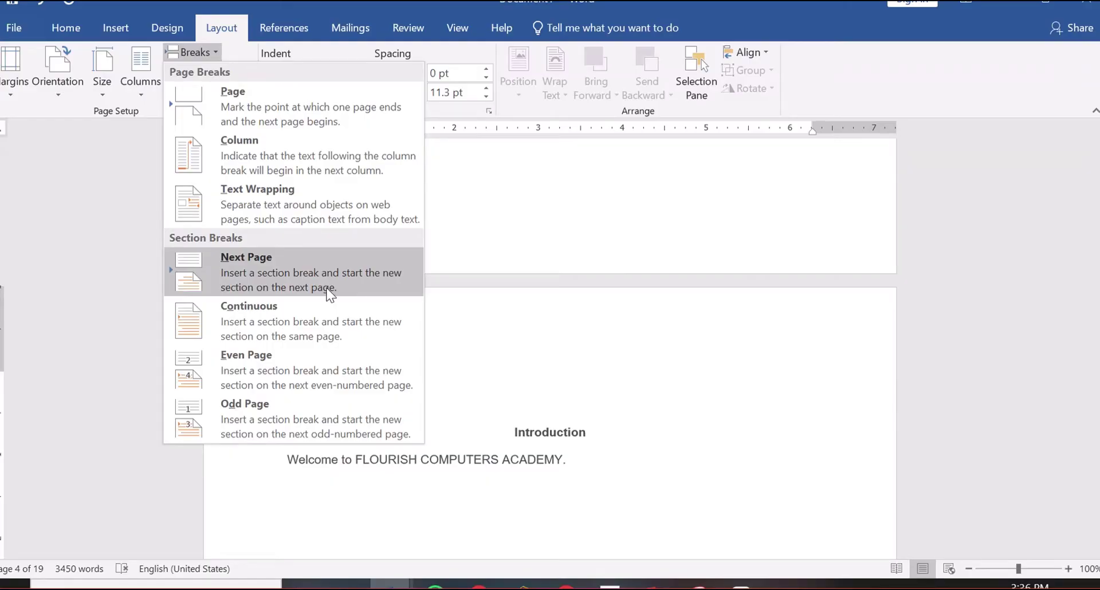
- Insert a Next Page section break after the Introduction and go to the new section's first page
click(330, 293)
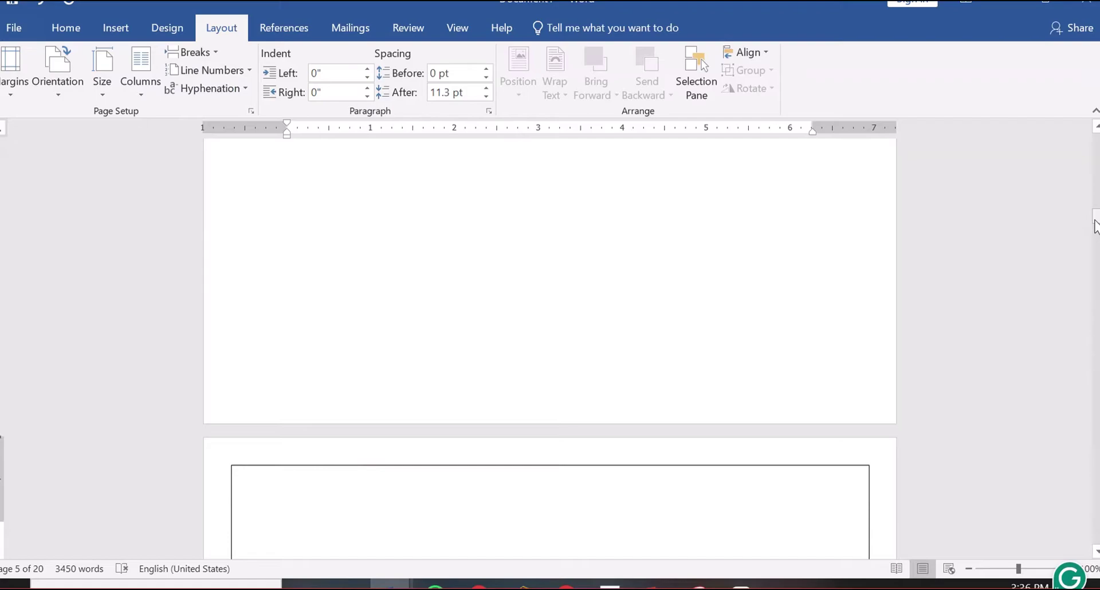
drag(1095, 224, 1096, 231)
click(462, 389)
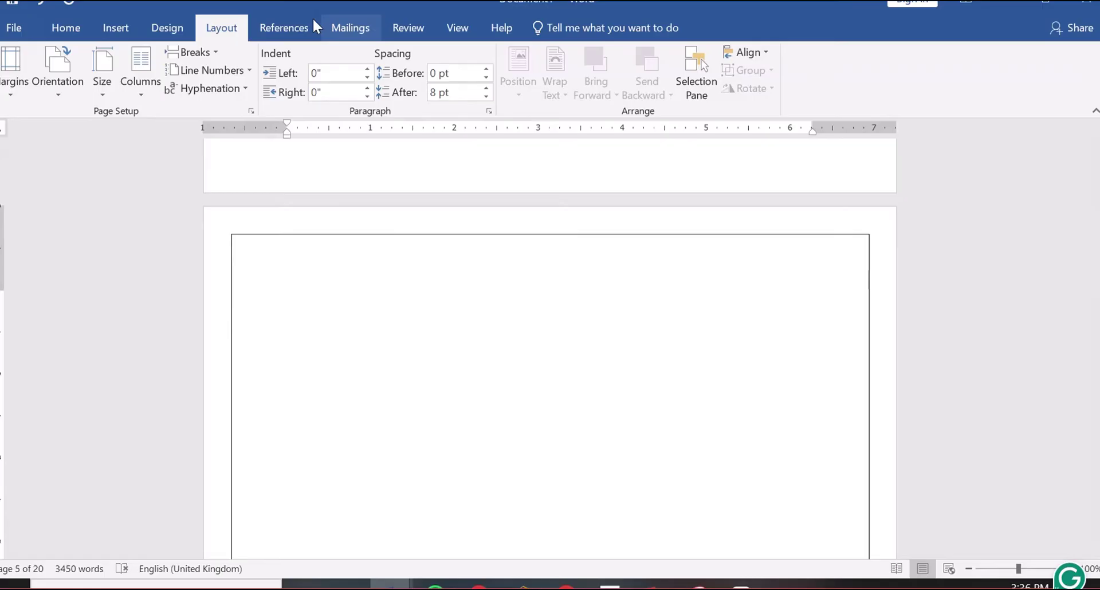
- Set the new section's page border to None via Design > Page Borders
click(167, 22)
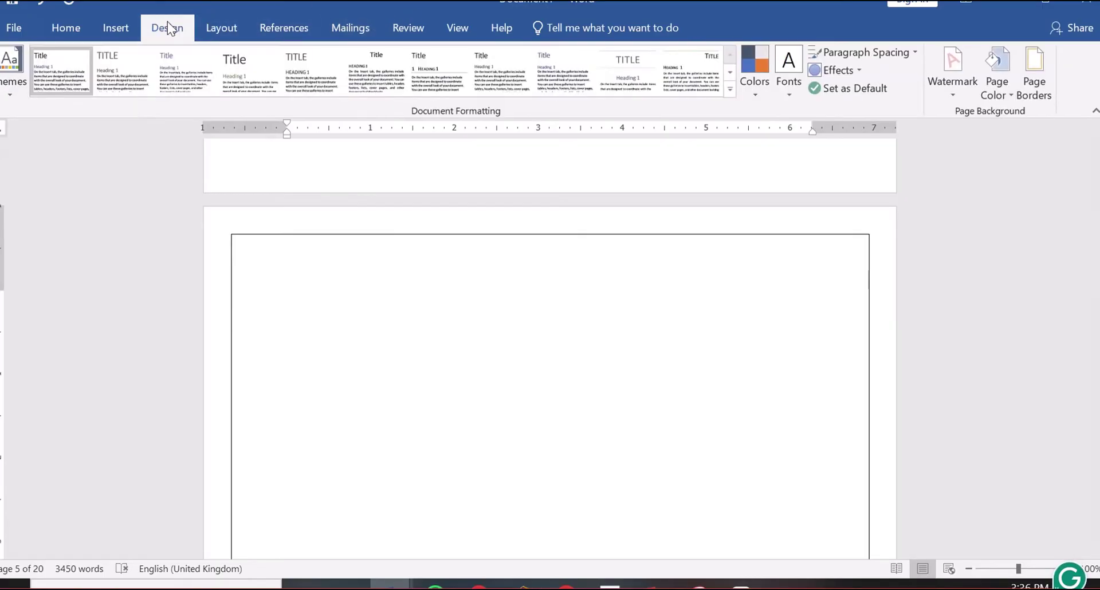
click(1035, 87)
click(335, 175)
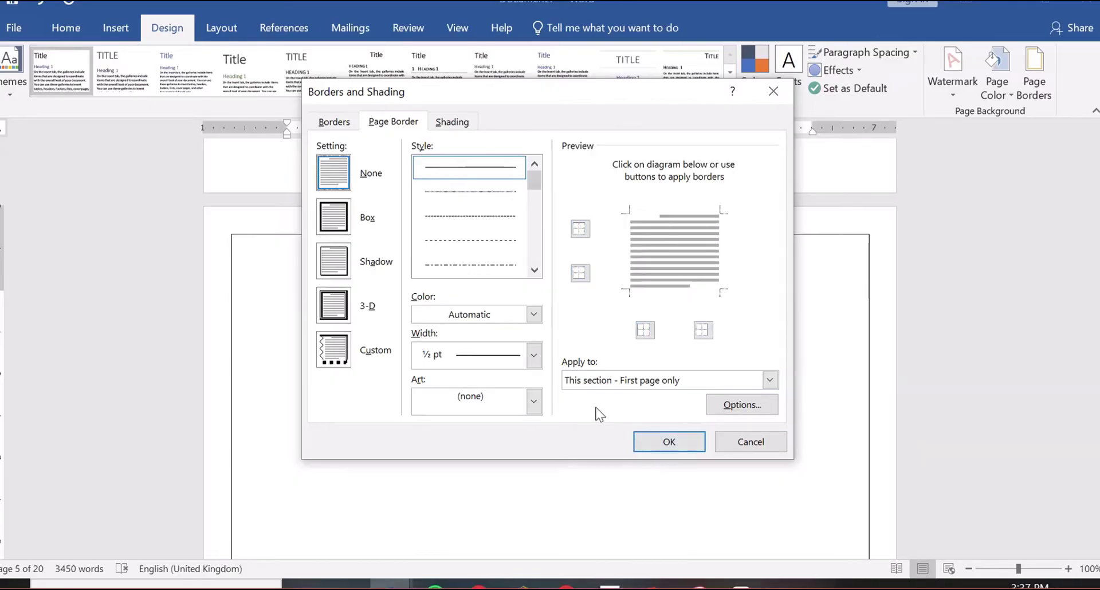
click(657, 440)
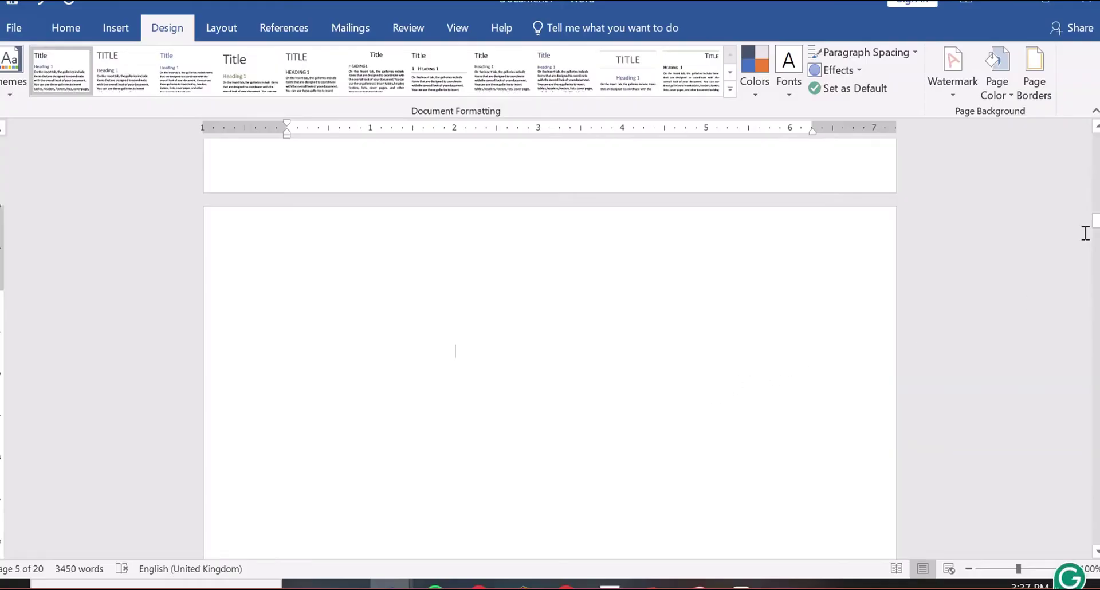
- Place the caret at the end of the WHAT IS A COMPUTER? heading
drag(1095, 227, 1096, 249)
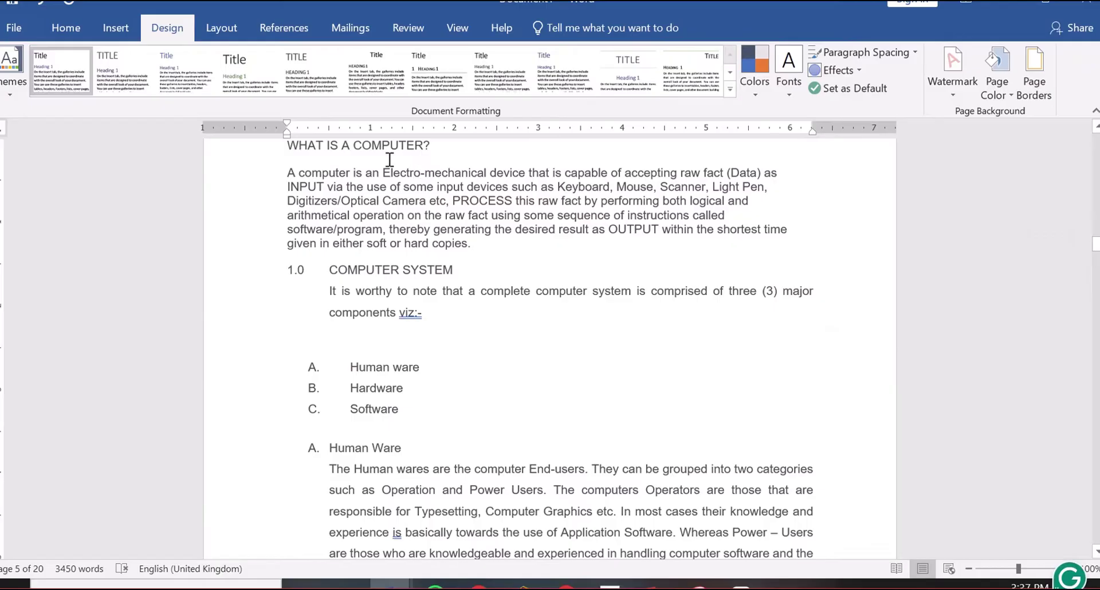
click(472, 149)
drag(1096, 248, 1096, 245)
- Open the Section 2 header on the WHAT IS A COMPUTER? page for editing and dismiss its right-click menu
double_click(523, 253)
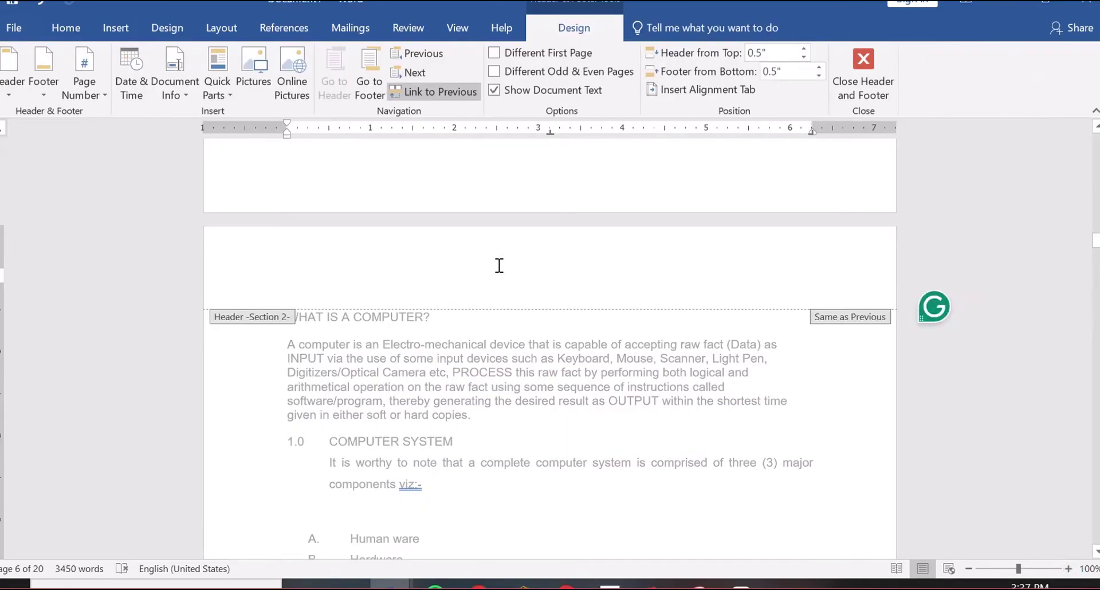
right_click(513, 259)
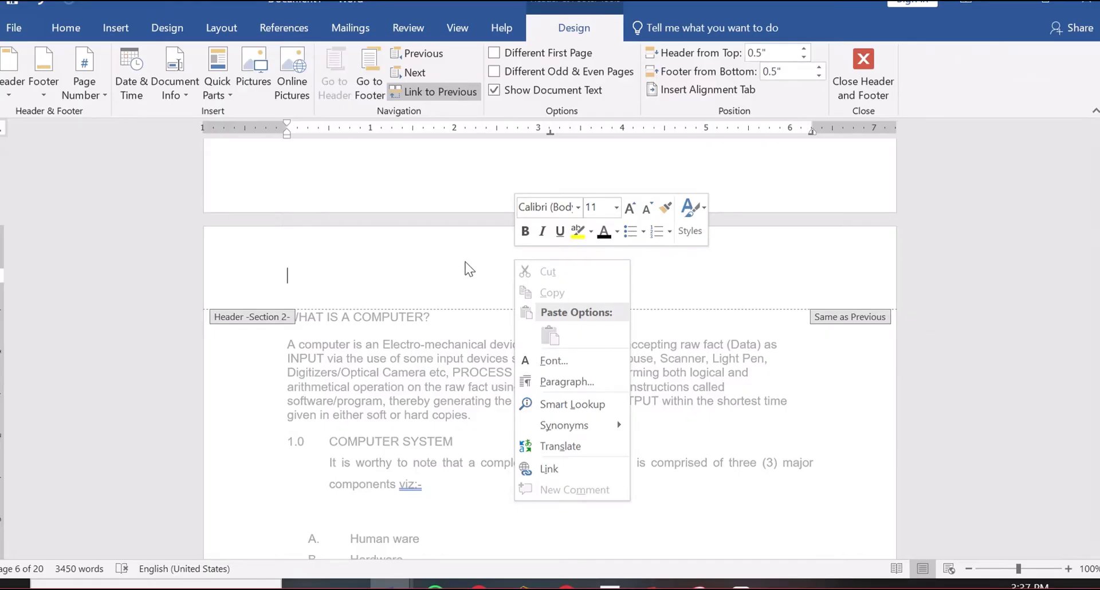
click(418, 279)
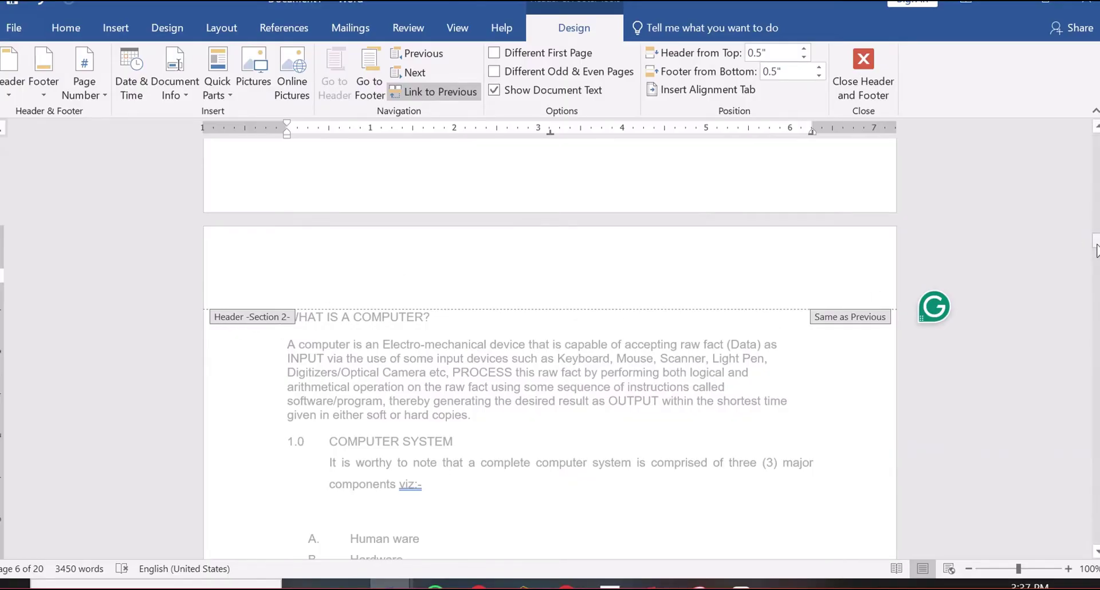
- Scroll up through the document toward the Section 1 header on page 2
drag(1096, 246, 1096, 218)
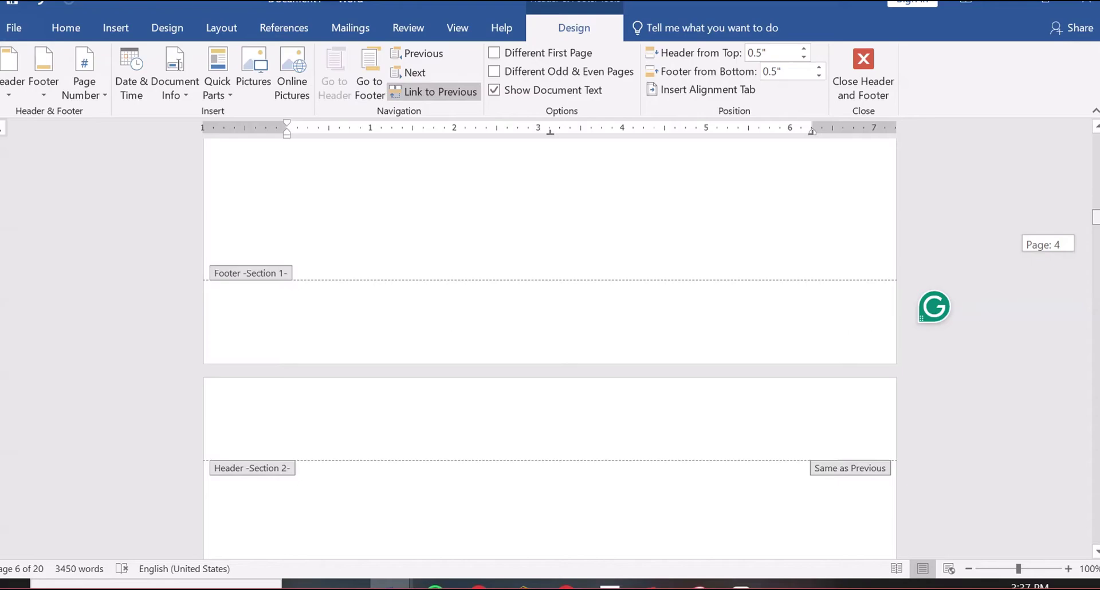
drag(1096, 217, 1096, 239)
click(501, 347)
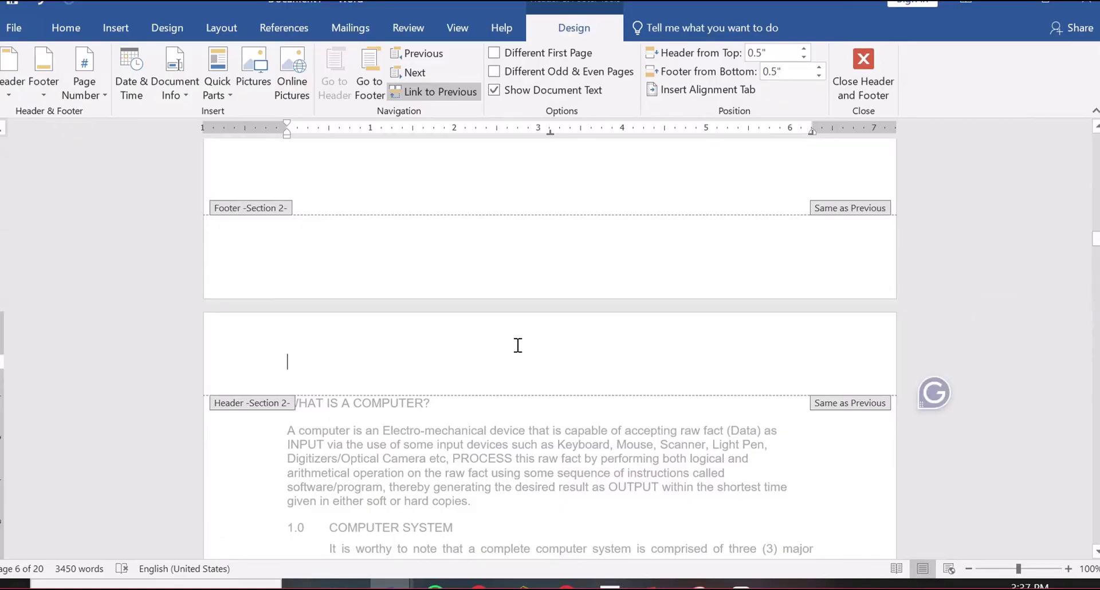
drag(1096, 252, 1096, 167)
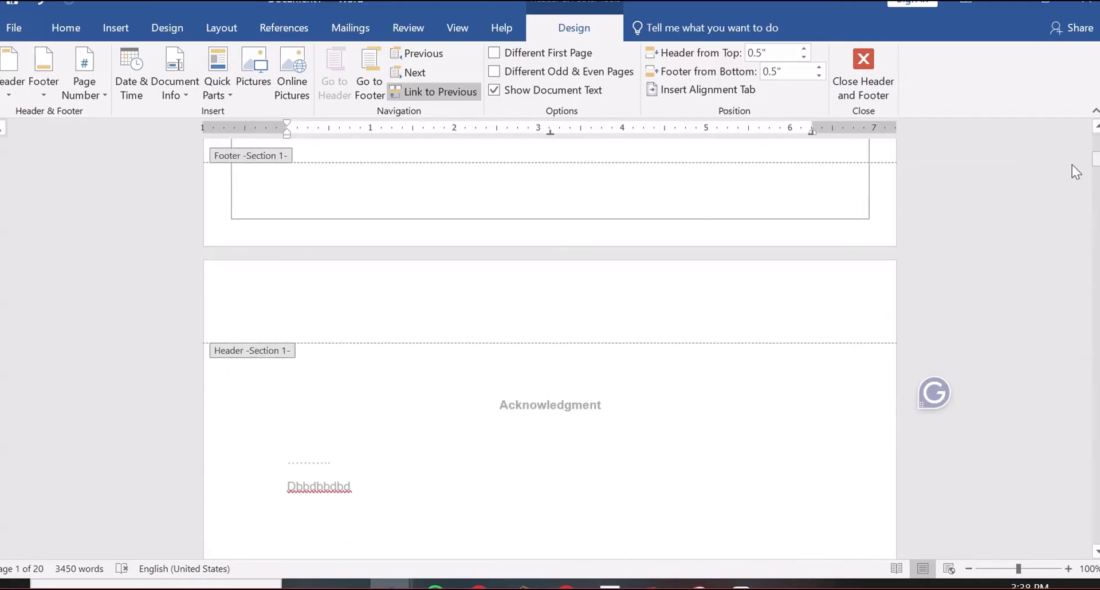
- Edit the Section 1 header on page 2 and open Insert > Page Number
click(490, 286)
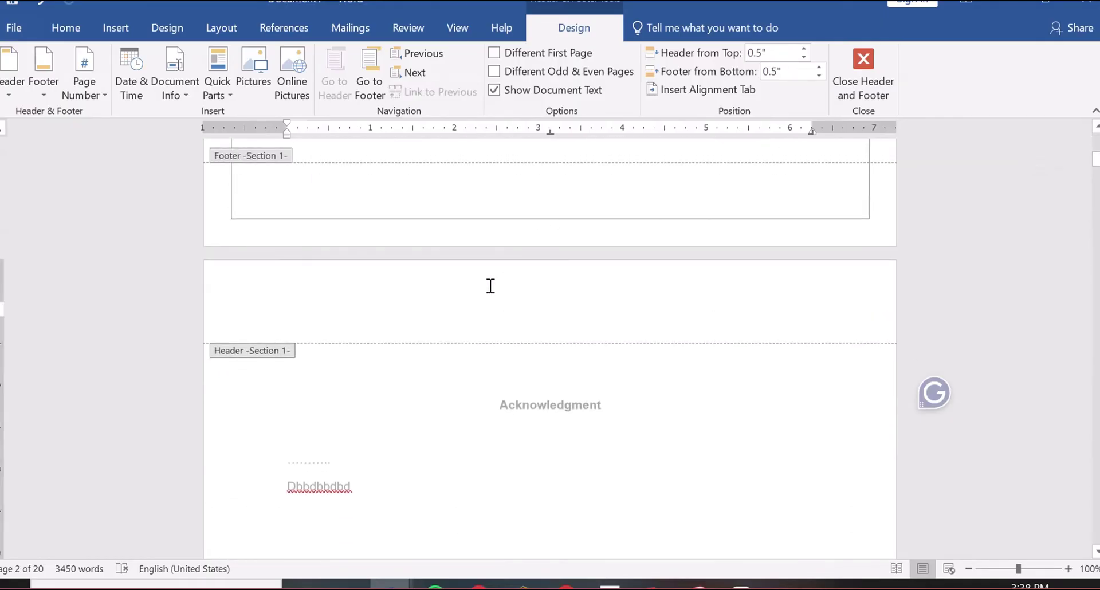
click(113, 29)
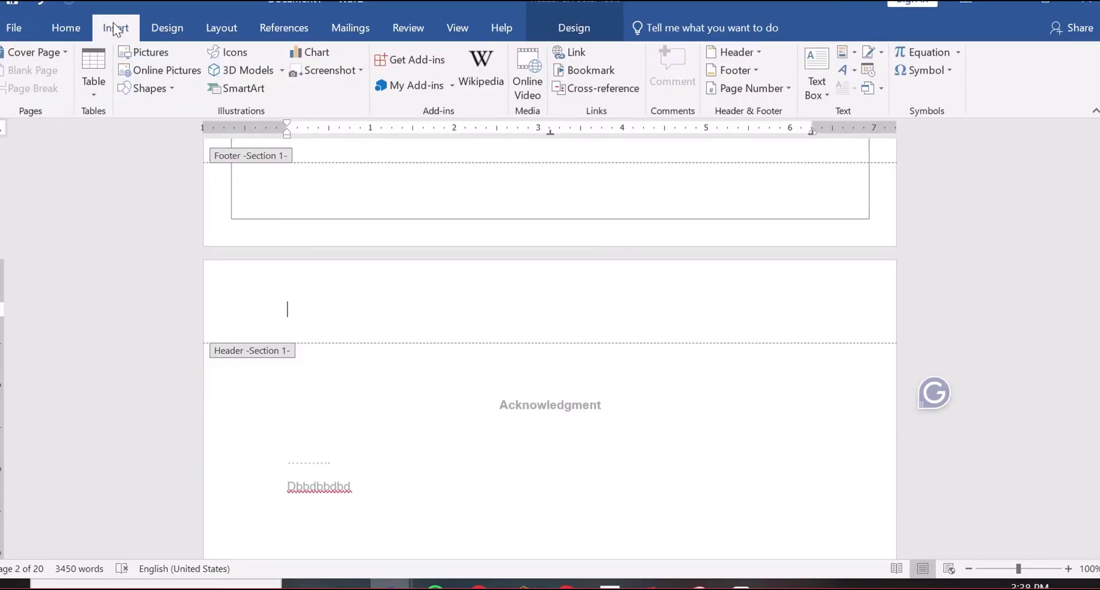
click(771, 91)
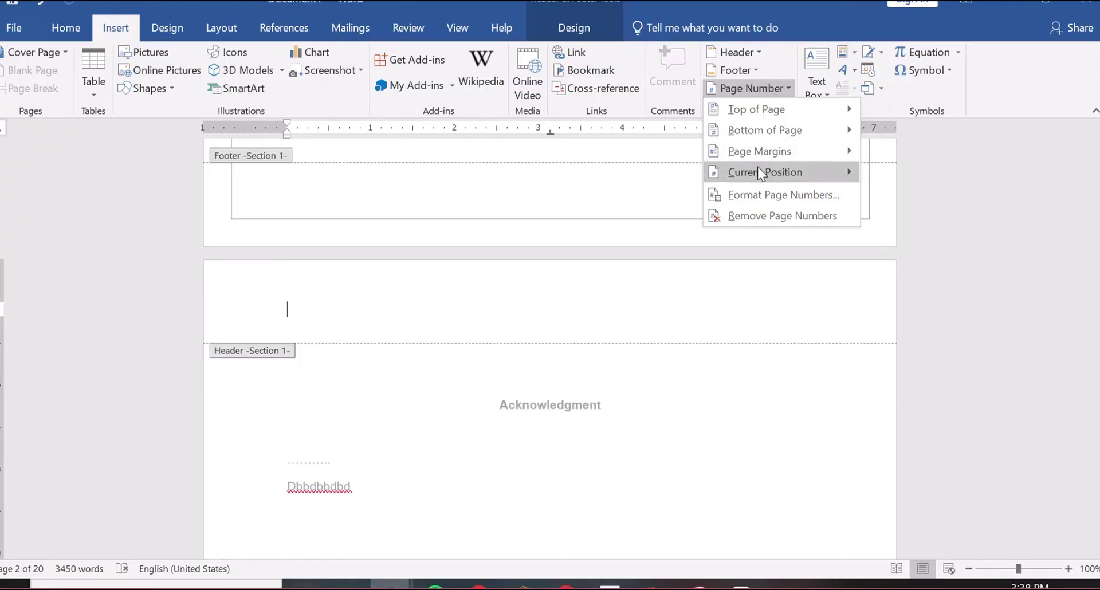
- Format Section 1 page numbers as i, ii, iii, starting at i
click(801, 198)
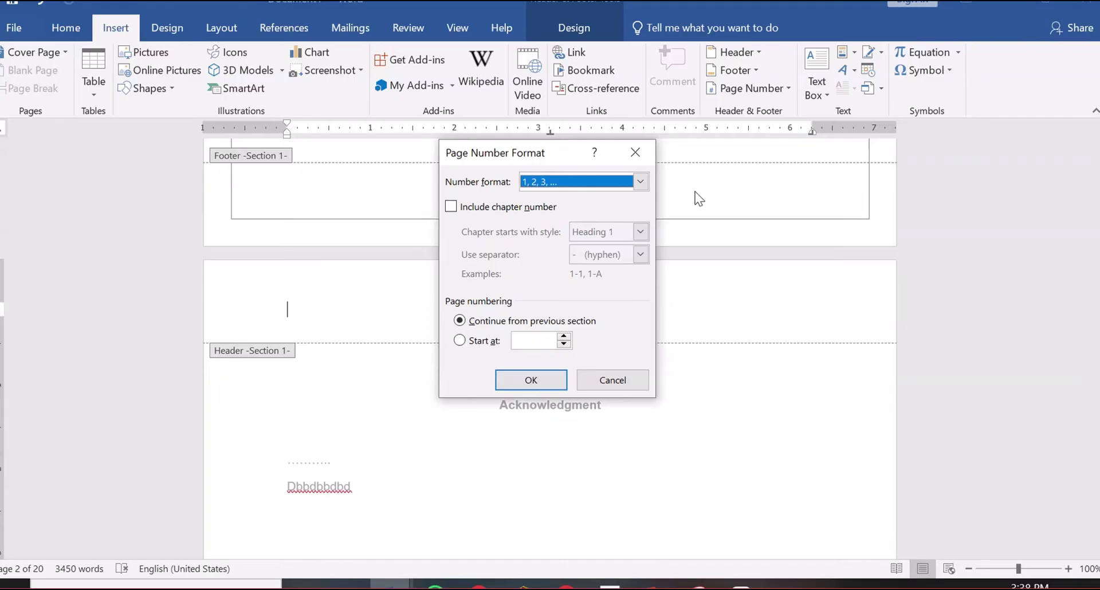
click(641, 184)
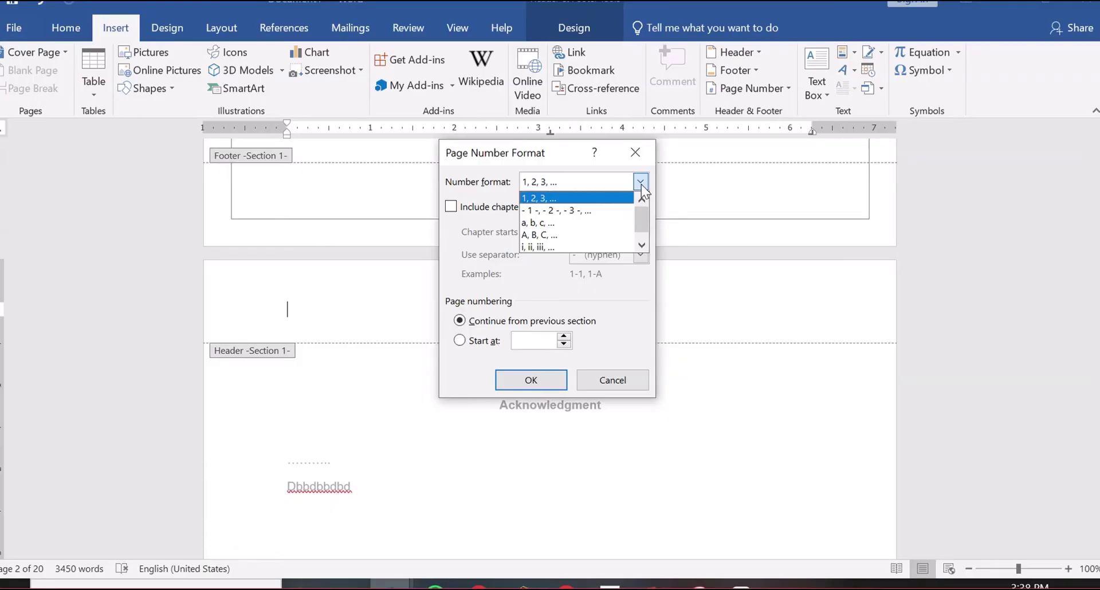
click(539, 247)
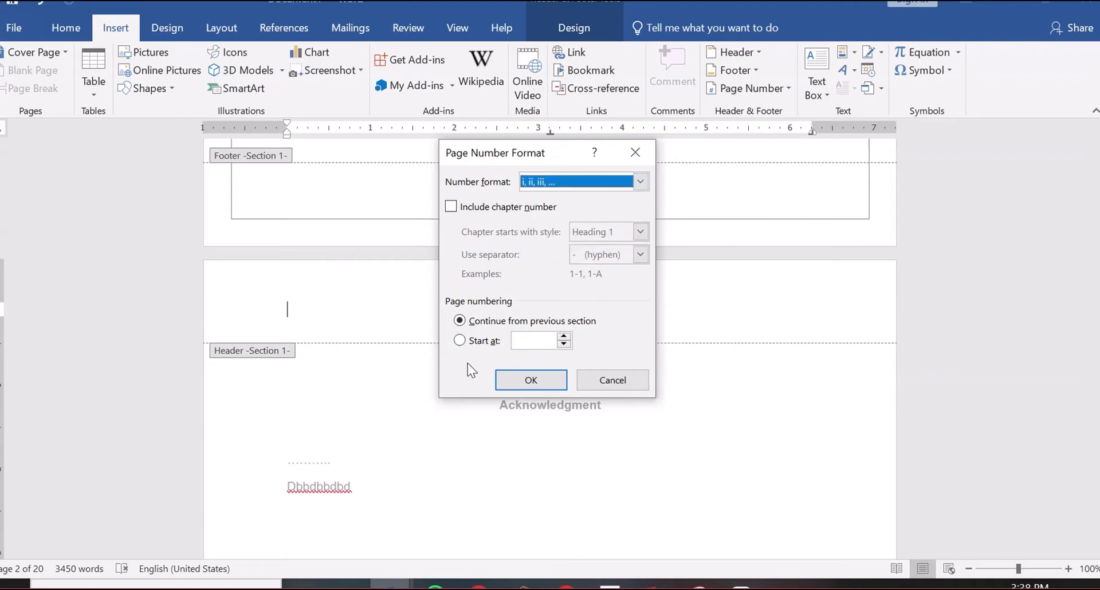
click(481, 344)
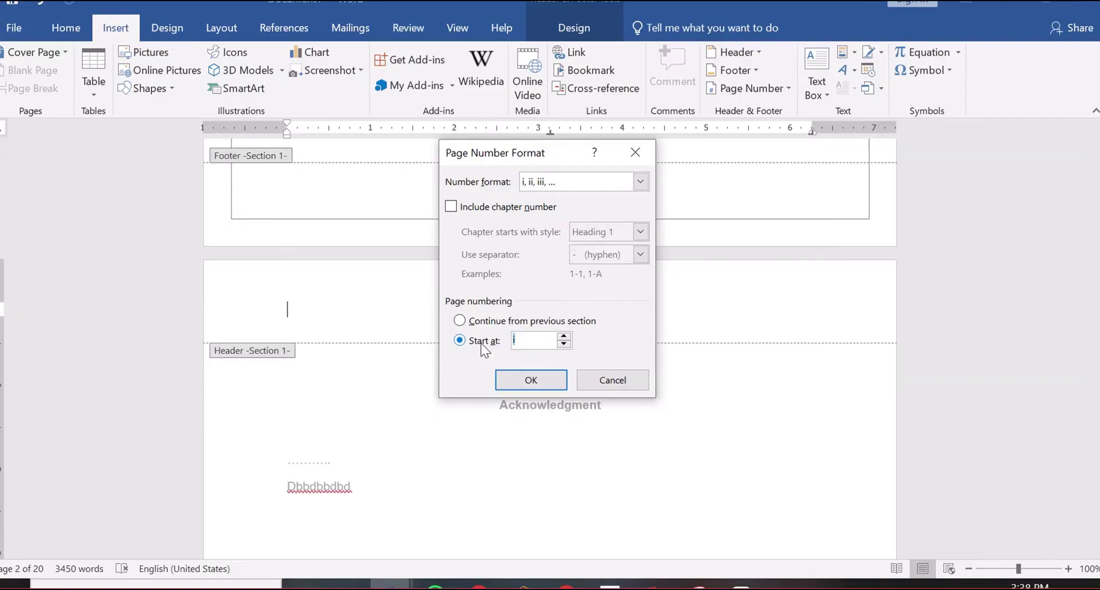
click(541, 378)
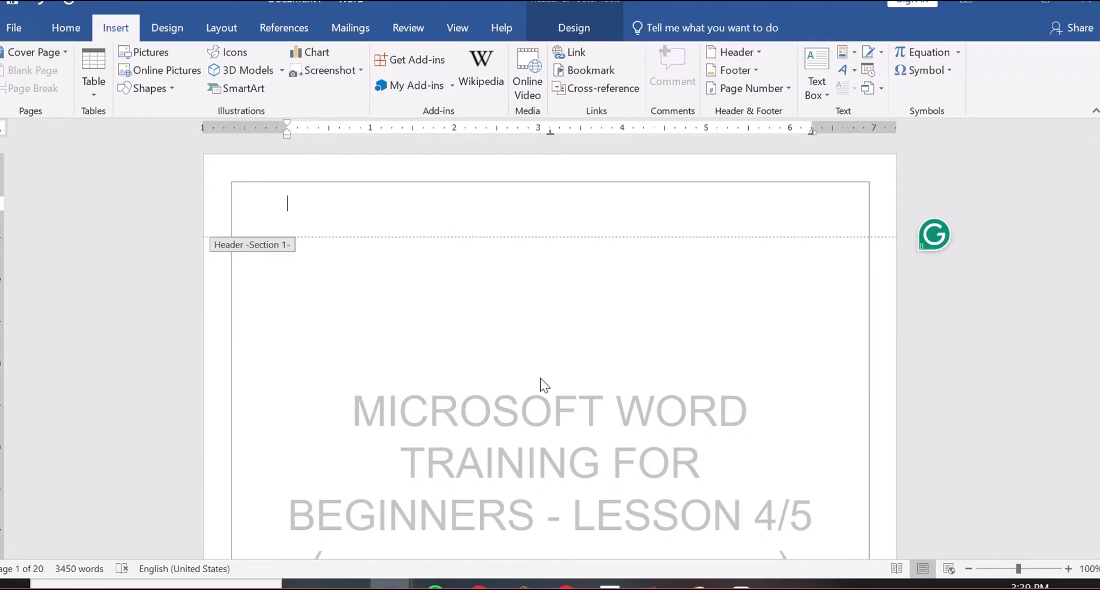
- Add a Plain Number 2 page number centred at the bottom of the Section 1 footer
click(772, 92)
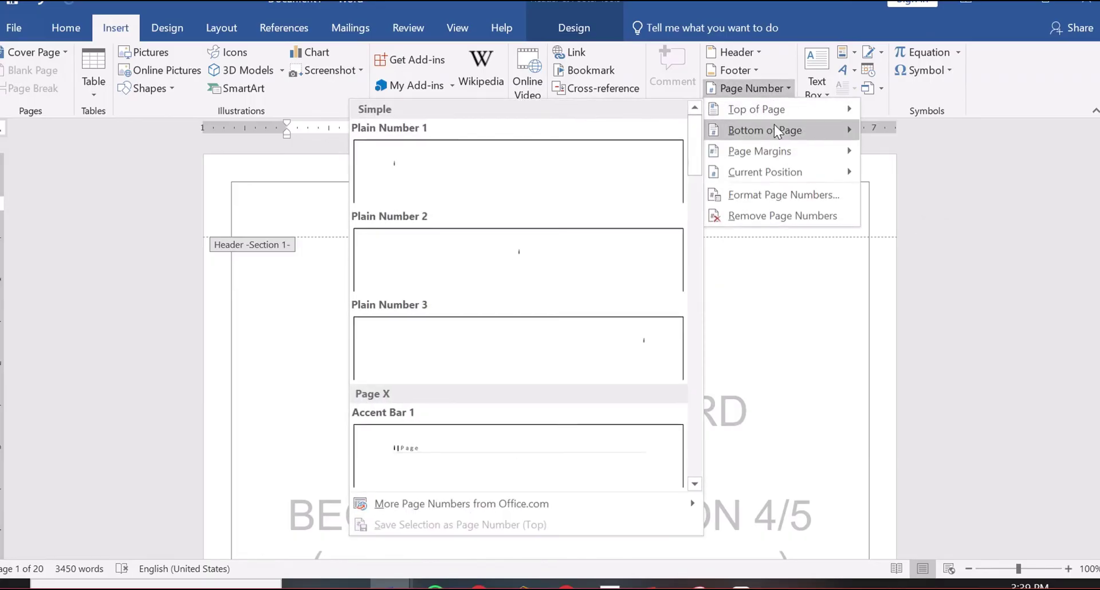
mouse_move(774, 129)
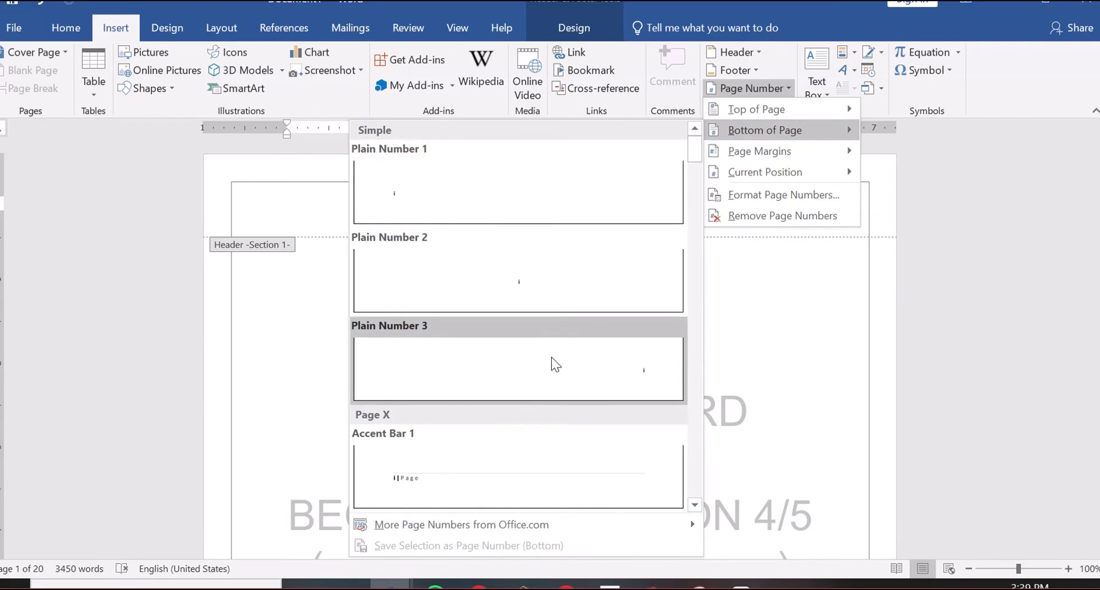
click(607, 290)
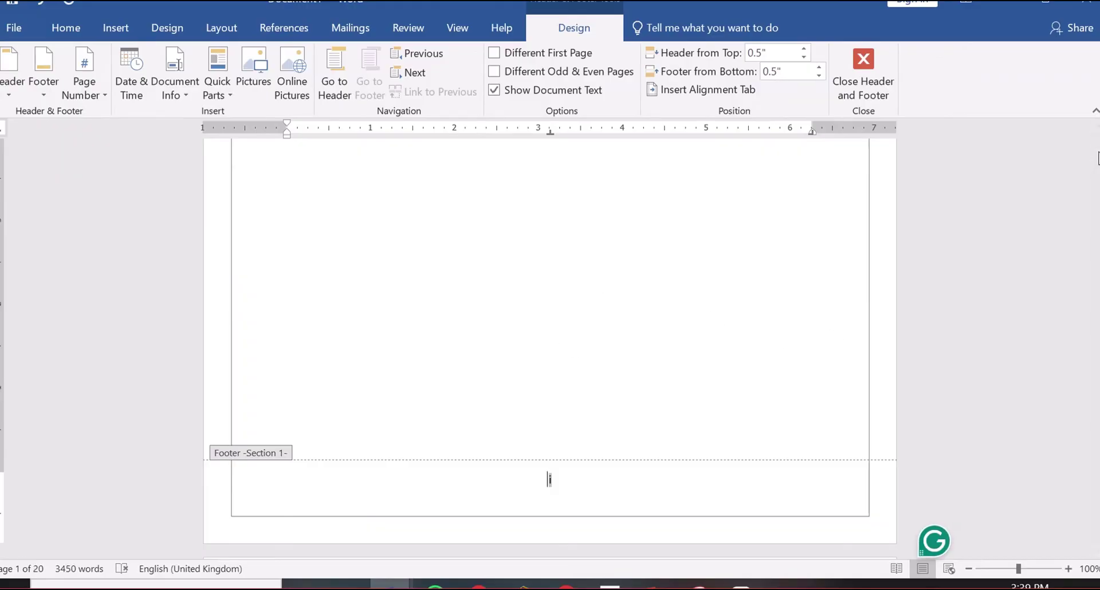
drag(1095, 156, 1095, 131)
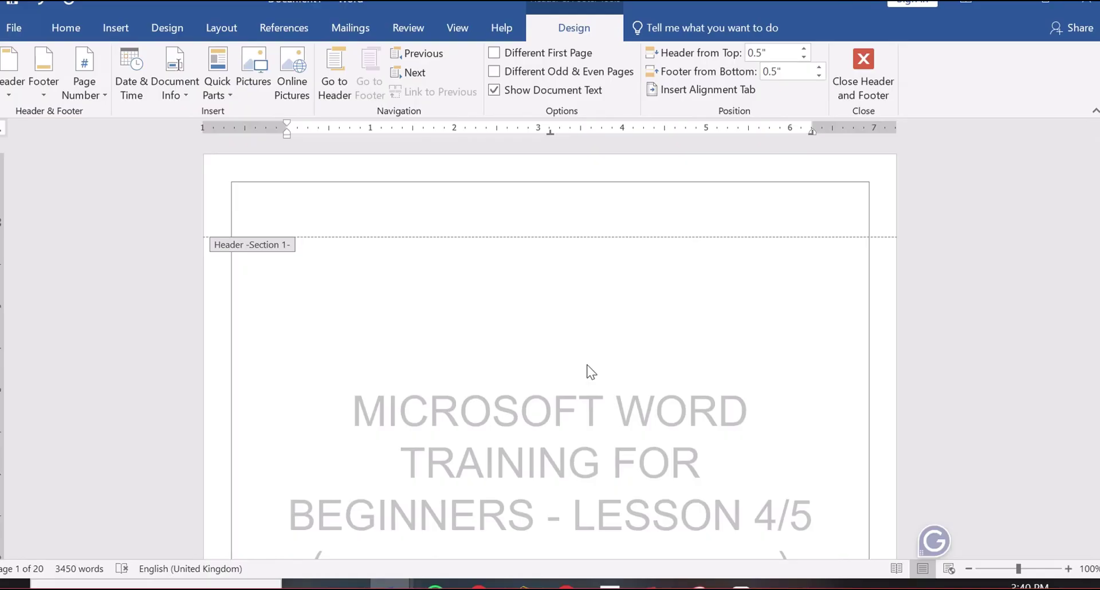
- Turn on Different First Page to remove the cover's page number, then scroll down to the Section 2 footer
click(494, 57)
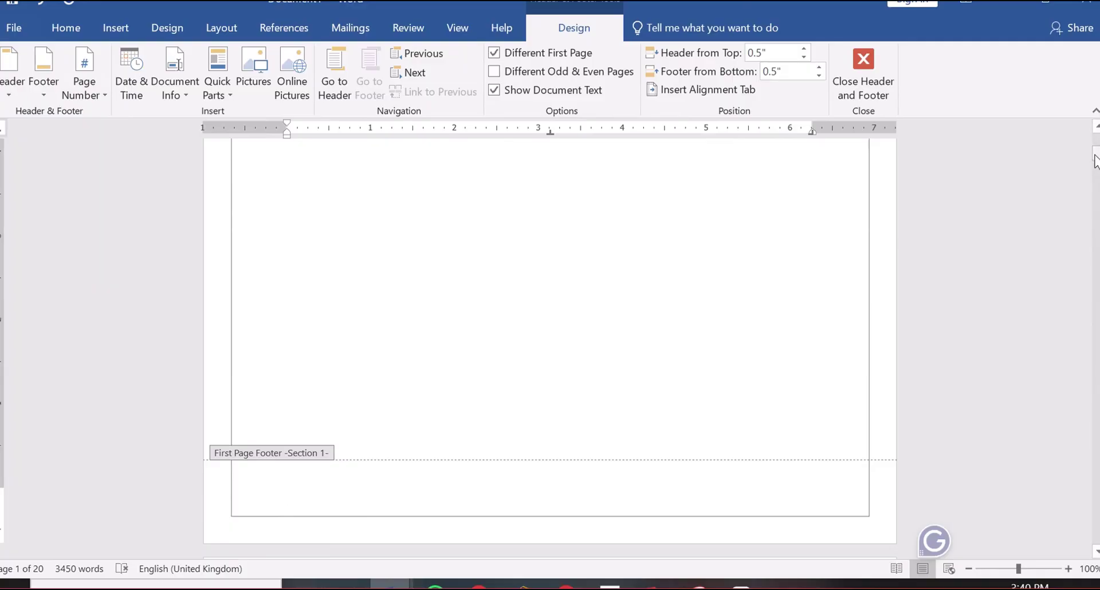
drag(1095, 161, 1095, 313)
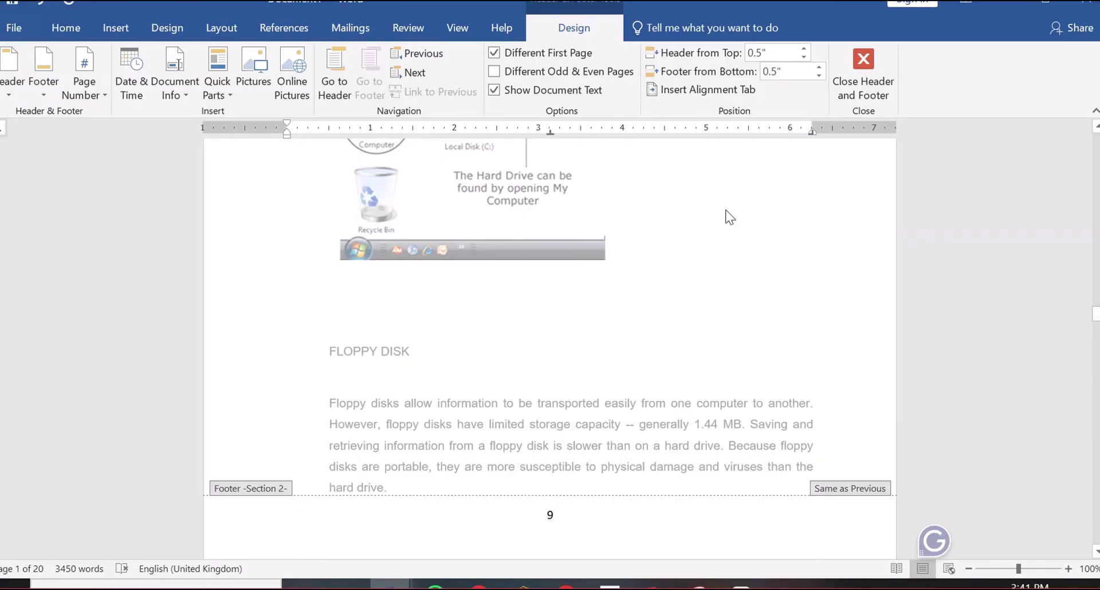
- Exit the header and footer view, returning to the body text at 'WHAT IS A COMPUTER?'
click(873, 71)
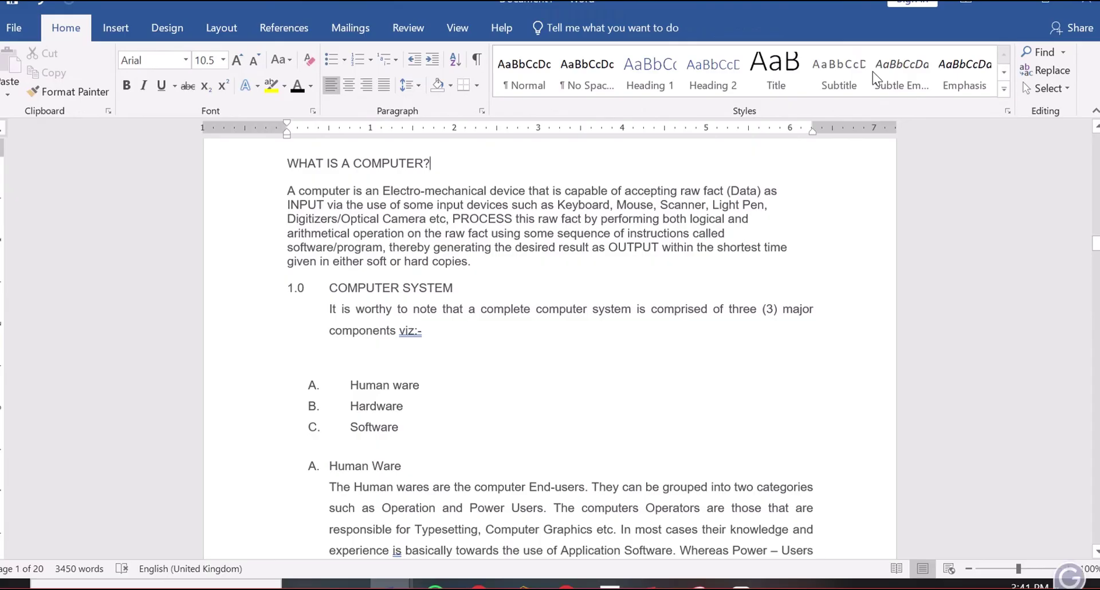